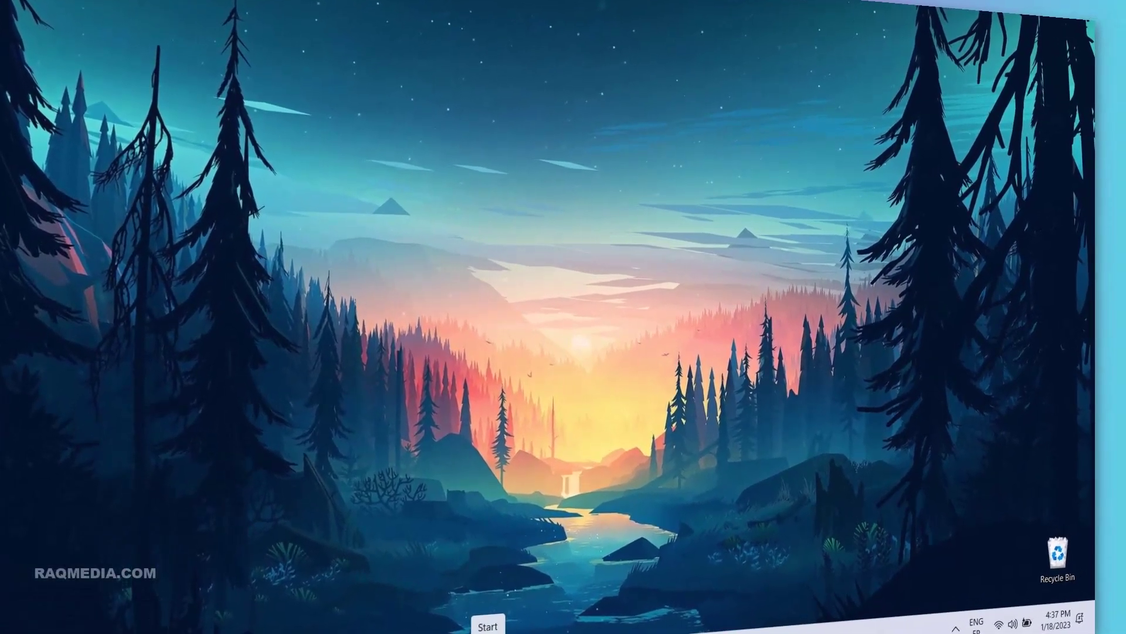
Step: Bring up the Start menu with its pinned apps, using the Windows key
key("super")
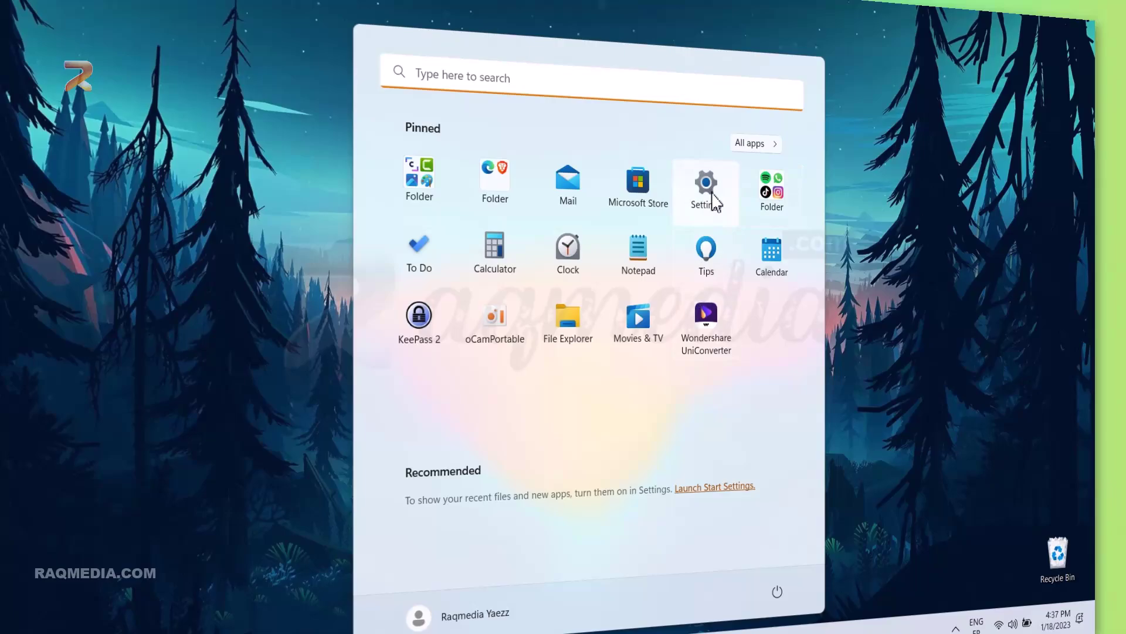
Step: Search Start for 'c' and launch Control Panel from the results
left_click(672, 95)
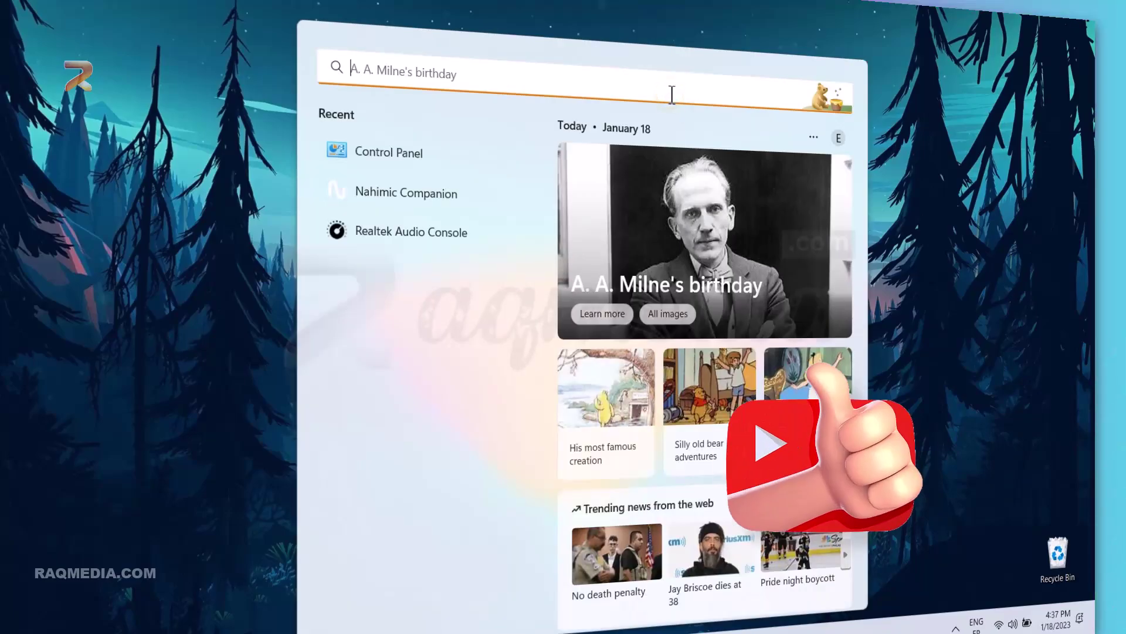
type("c")
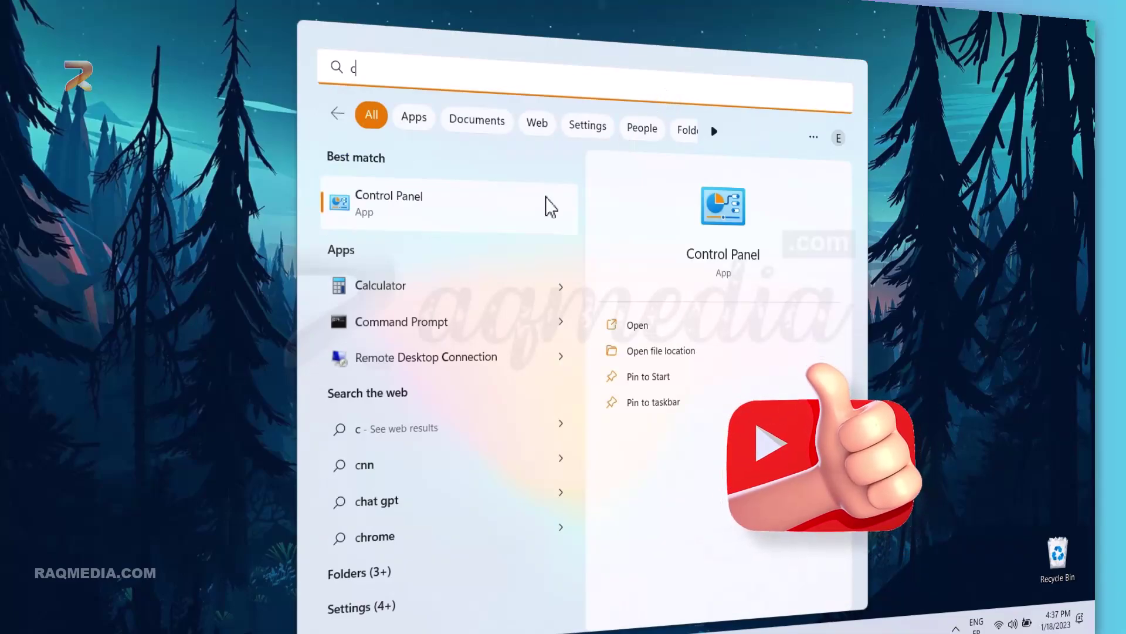
left_click(642, 324)
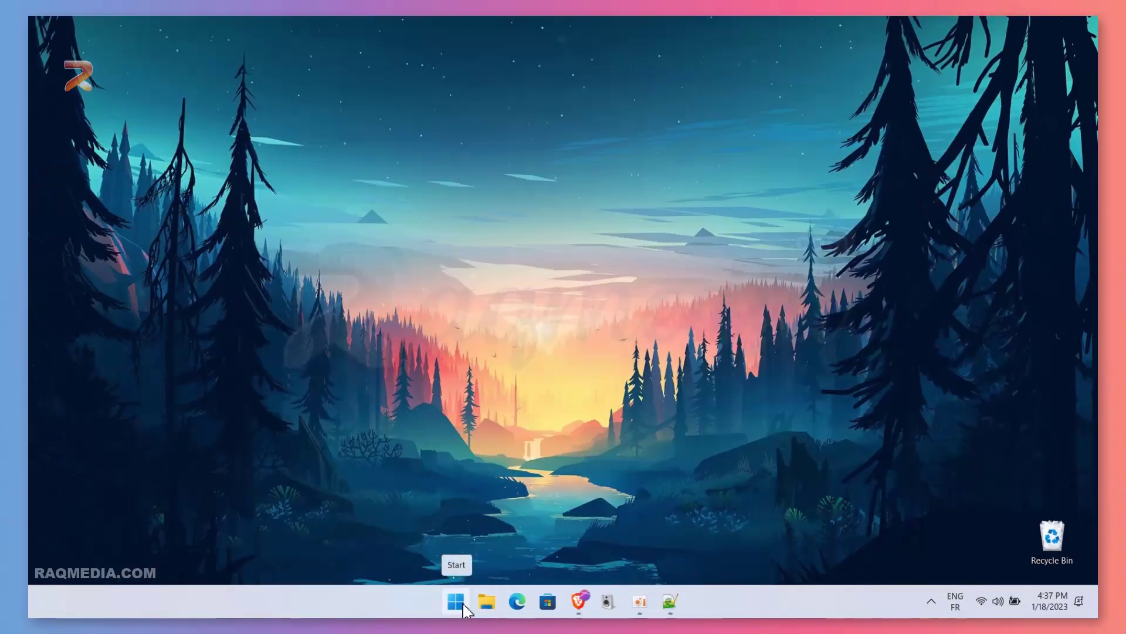
left_click(457, 601)
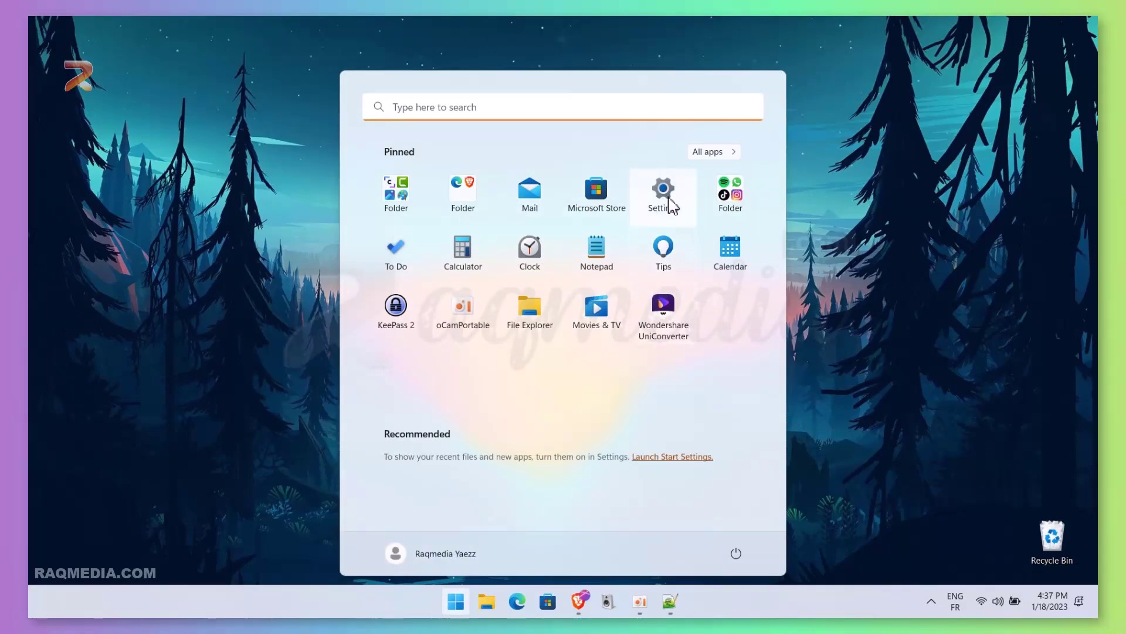
left_click(629, 113)
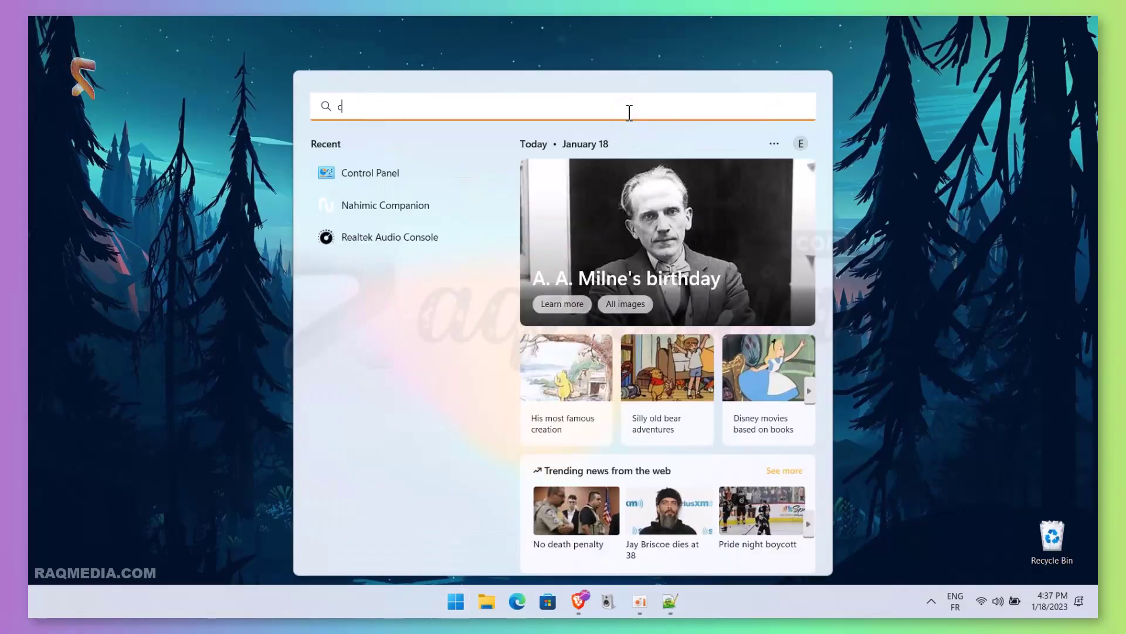
left_click(599, 314)
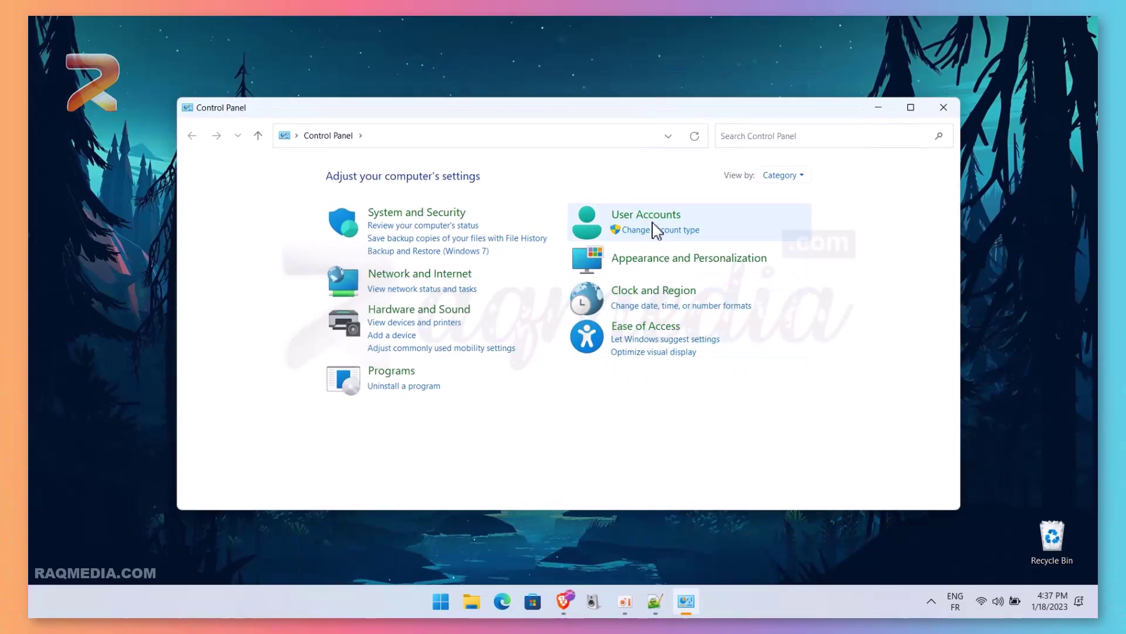
Step: Browse User Accounts: the current account, the Manage another account list, and the second local account
left_click(668, 226)
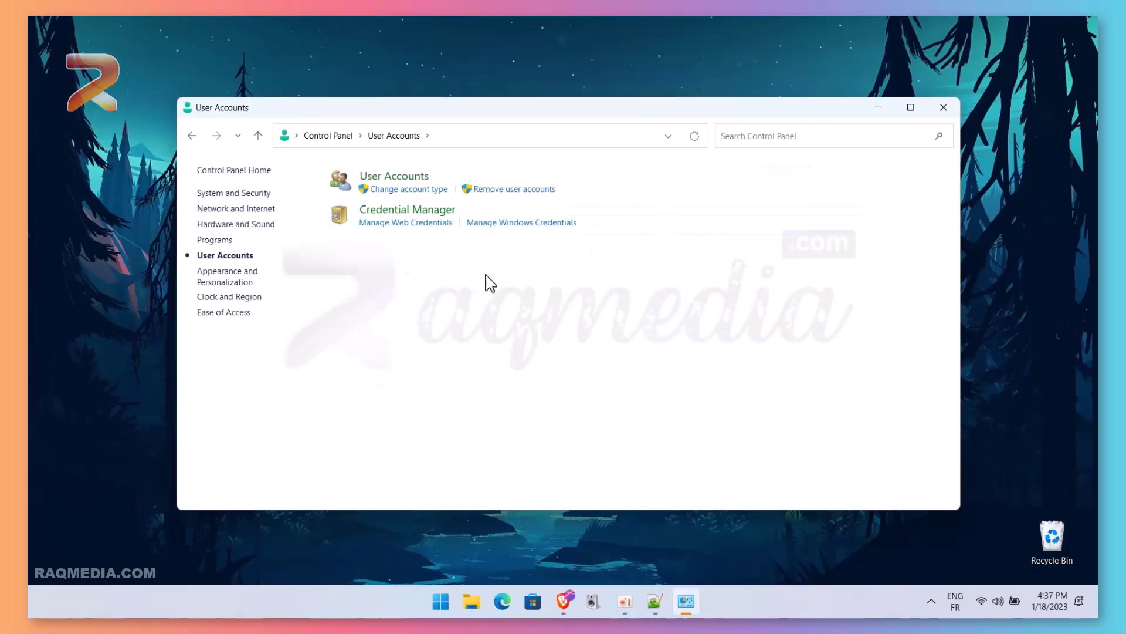
left_click(413, 183)
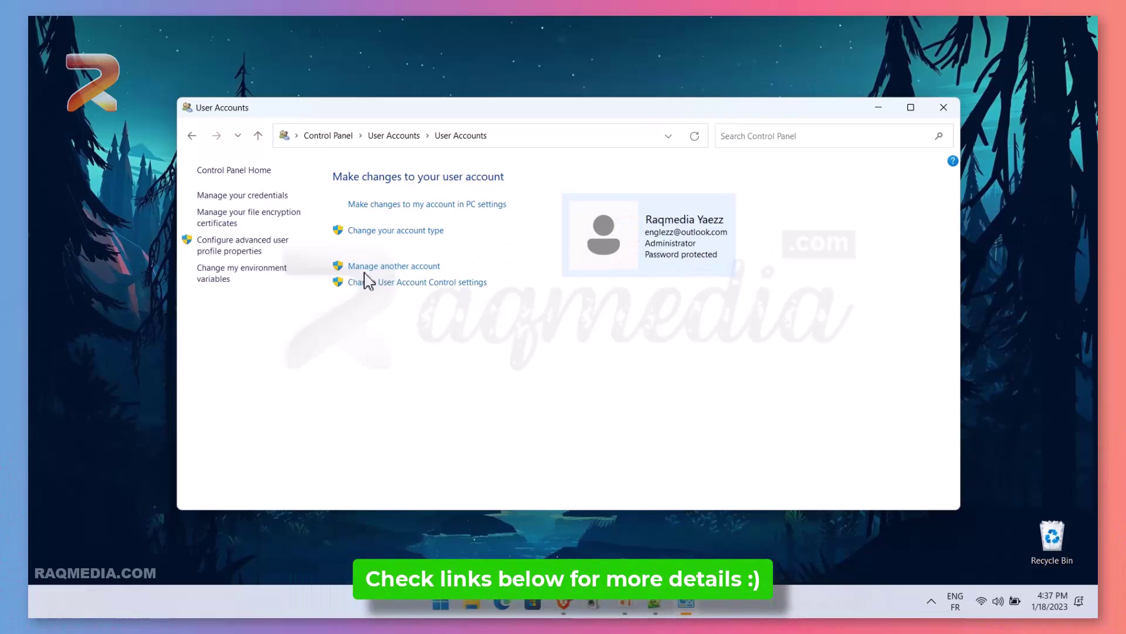
left_click(408, 267)
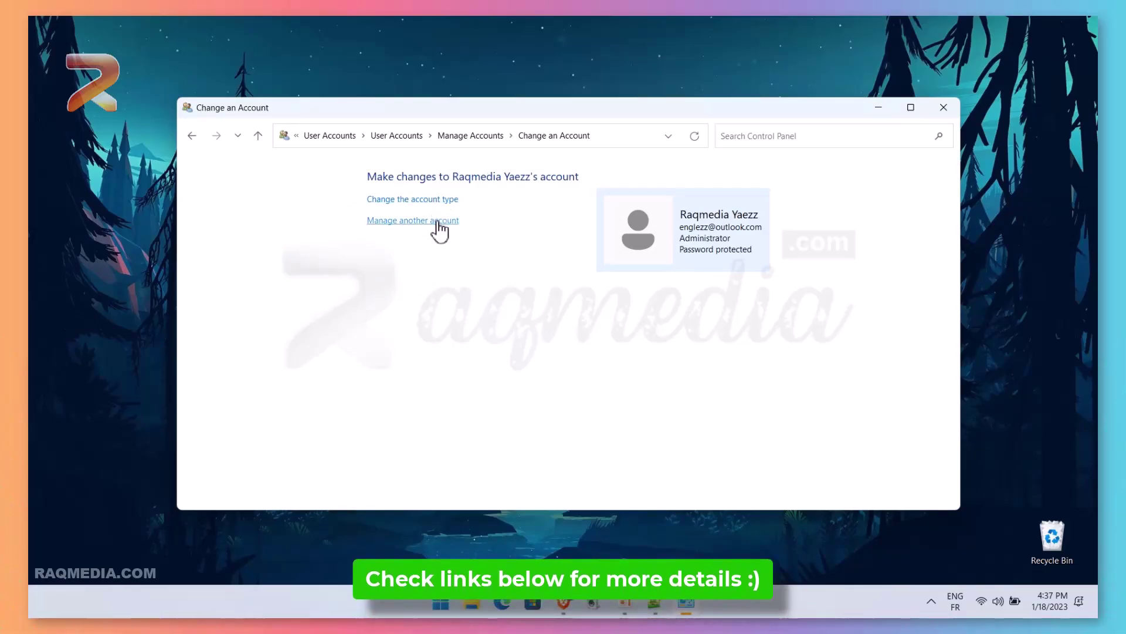
left_click(192, 137)
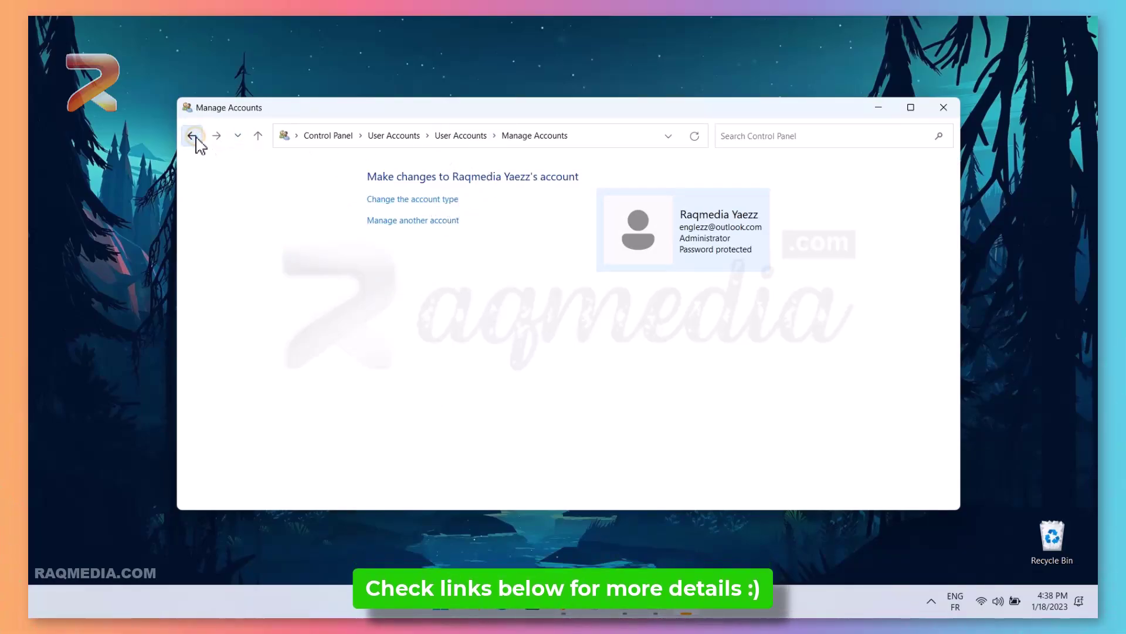
left_click(617, 238)
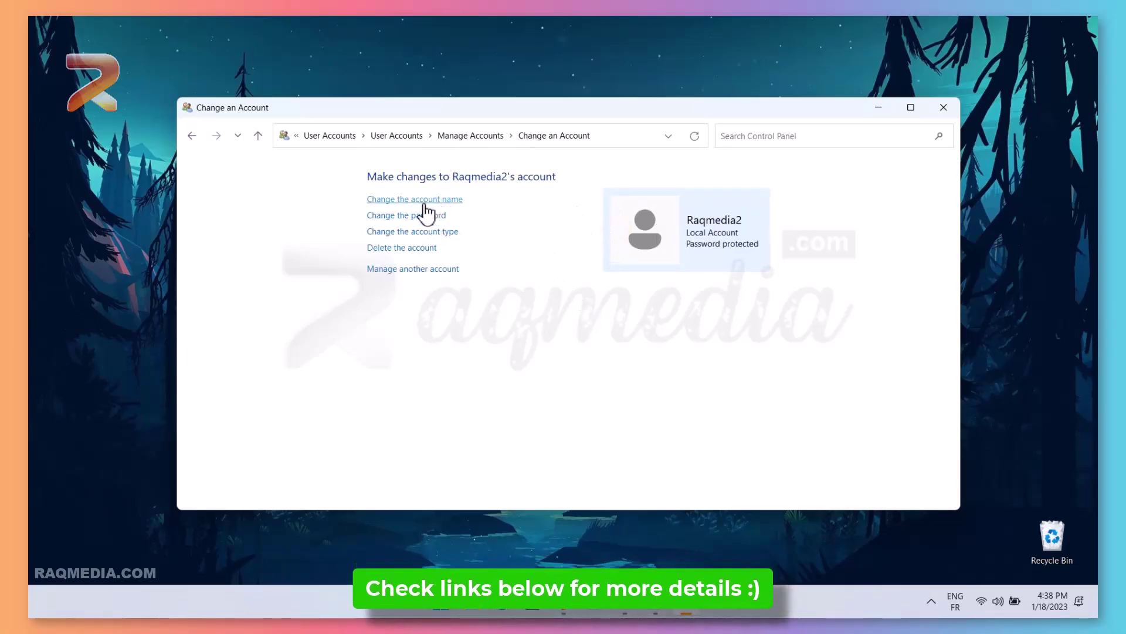
left_click(469, 137)
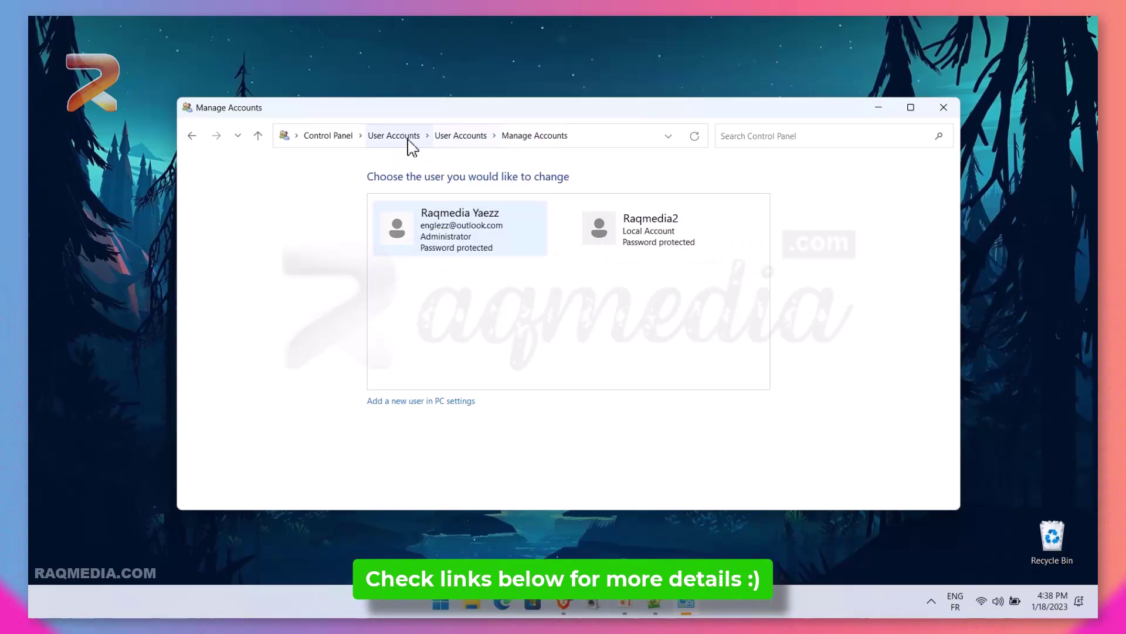
left_click(444, 139)
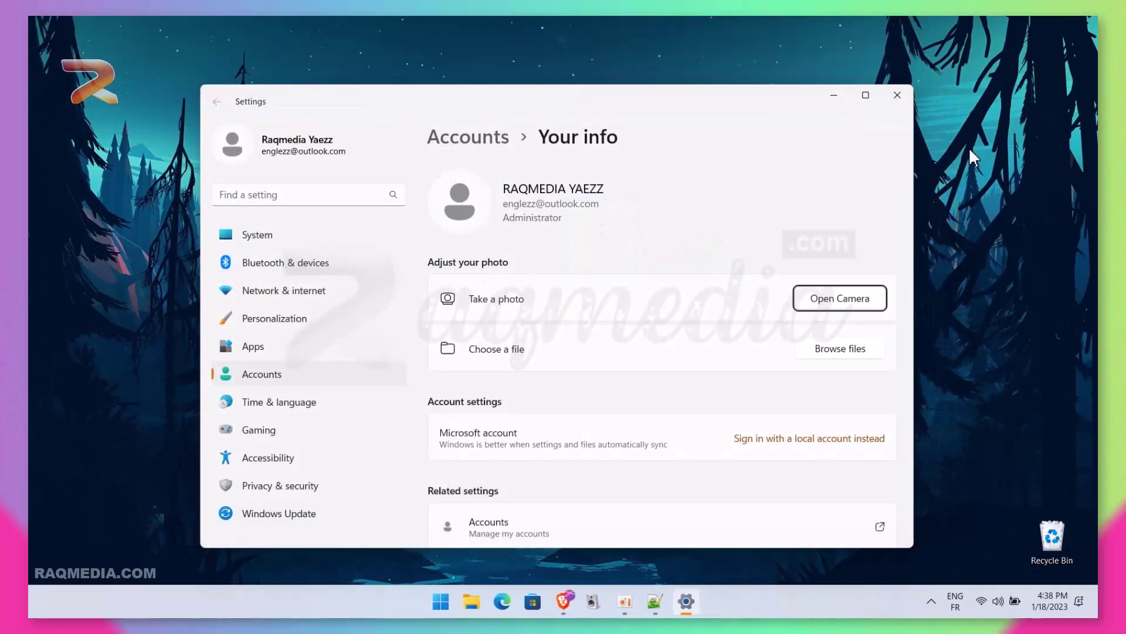
Step: Open 'Manage my accounts' from Your info's Related settings in the browser
scroll(646, 327, "down", 4)
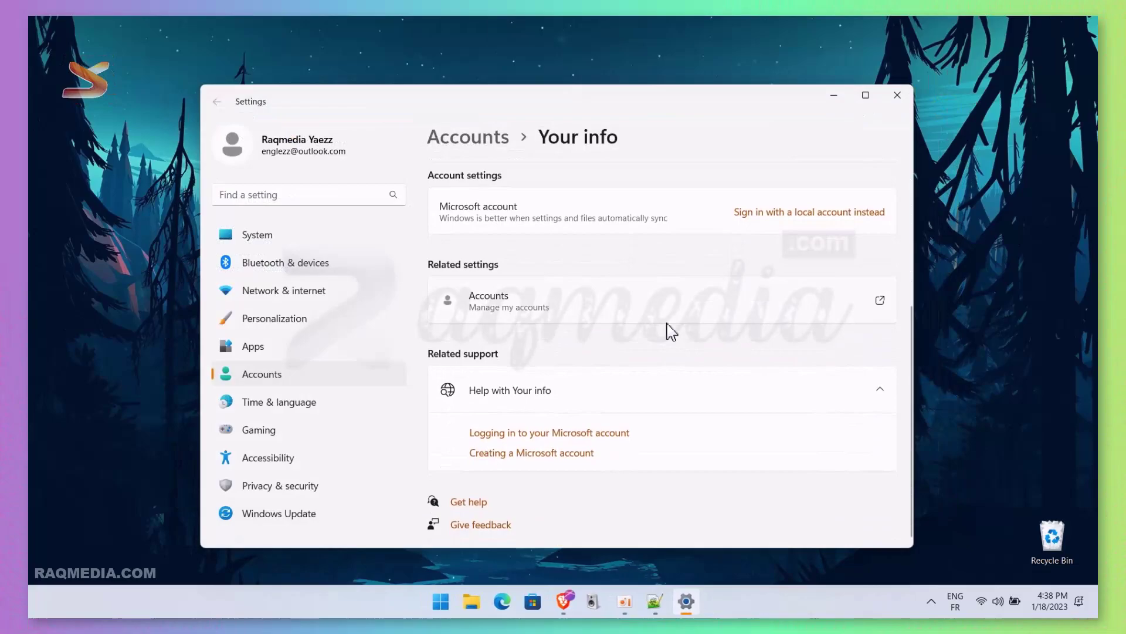
left_click(671, 312)
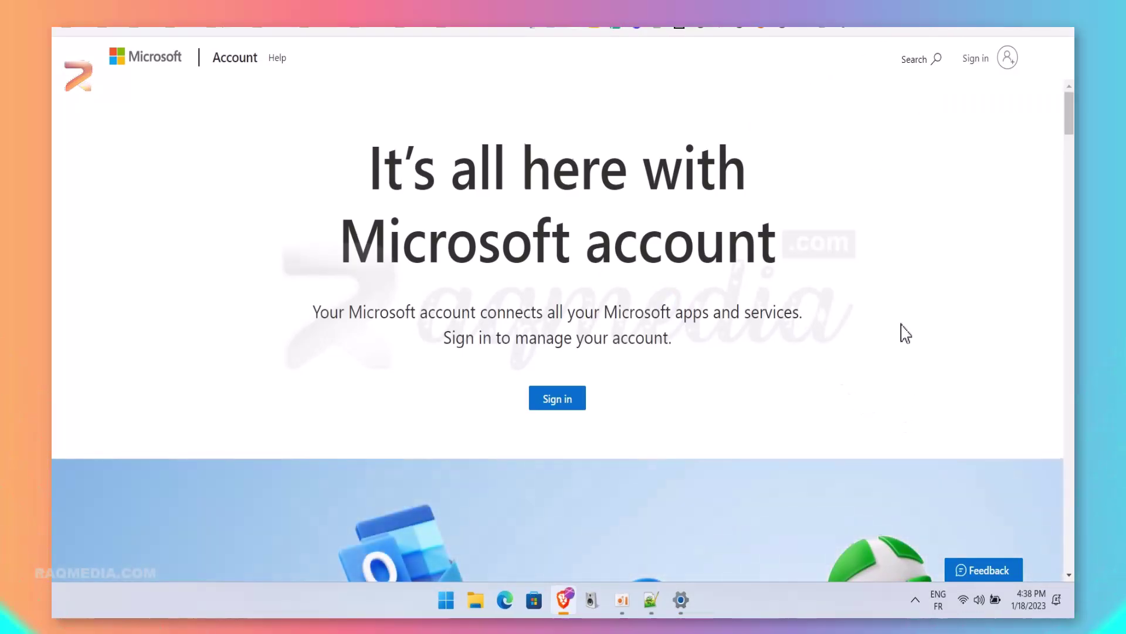
Step: Sign in with the account e-mail and password, ticking 'Don't show this again'
scroll(906, 334, "down", 8)
scroll(437, 335, "up", 6)
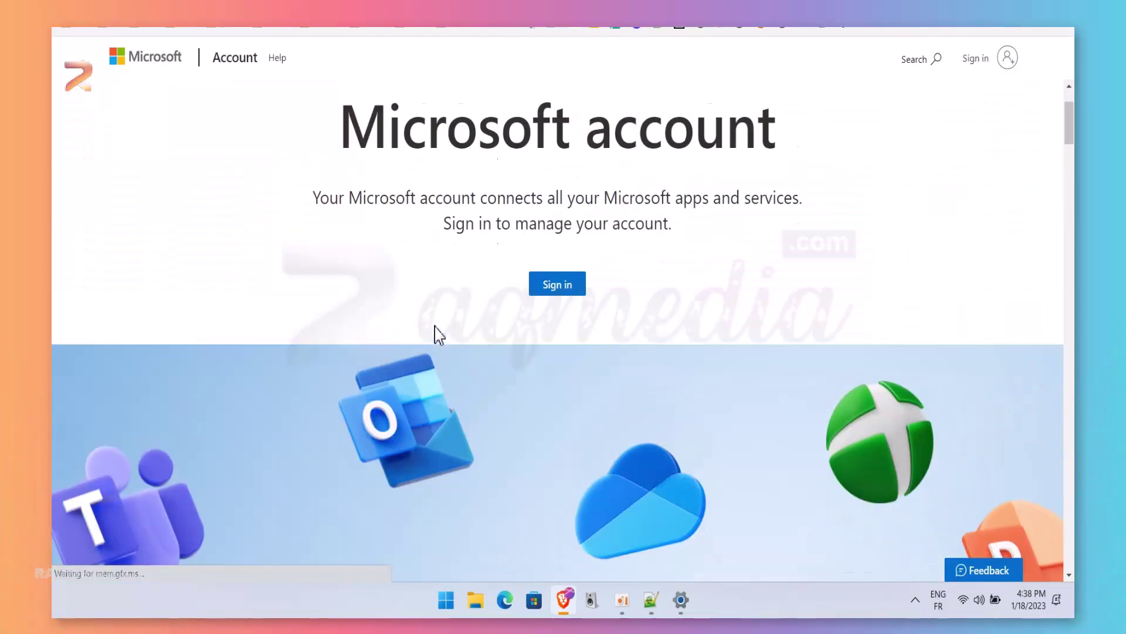
scroll(437, 334, "up", 2)
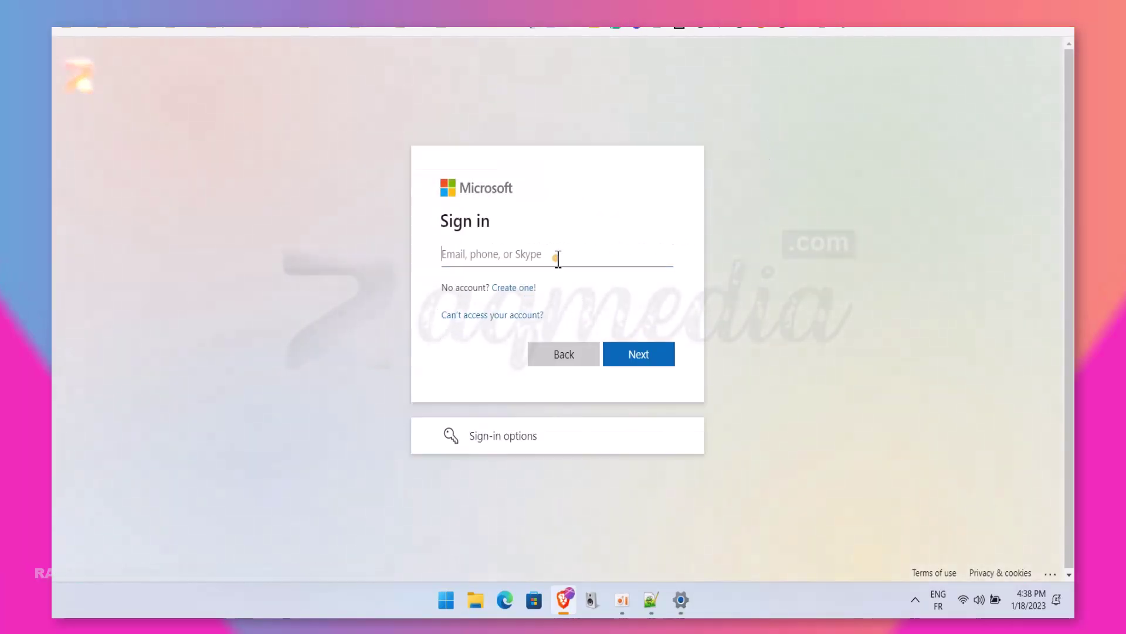
left_click(557, 257)
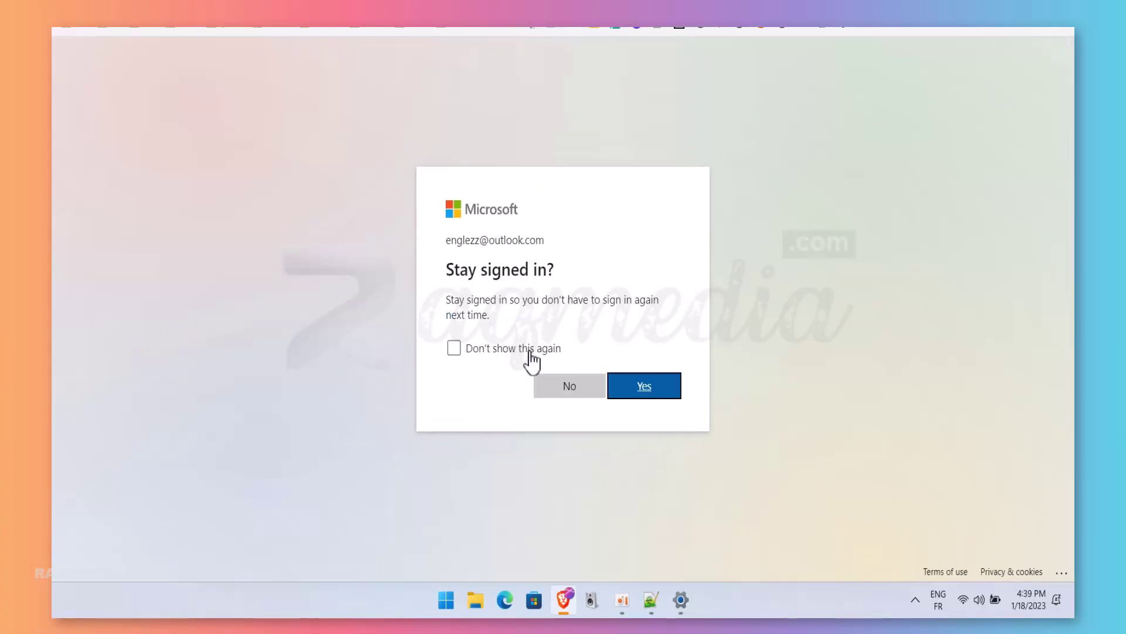
left_click(531, 352)
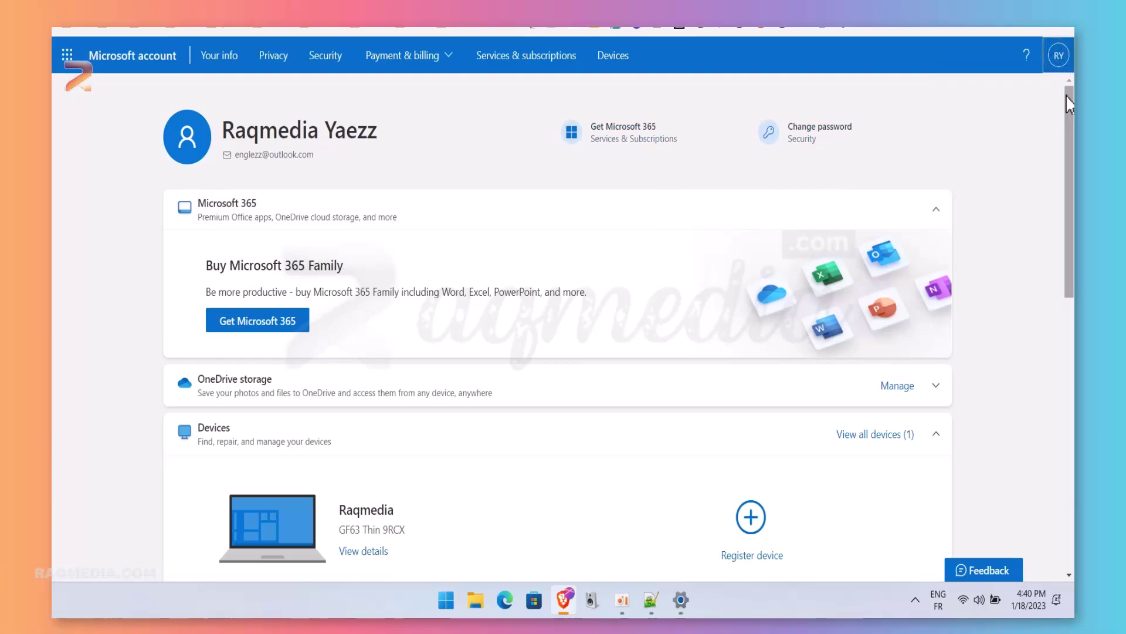
Step: Open the Microsoft account overview page from the signed-in account menu
left_click(1059, 55)
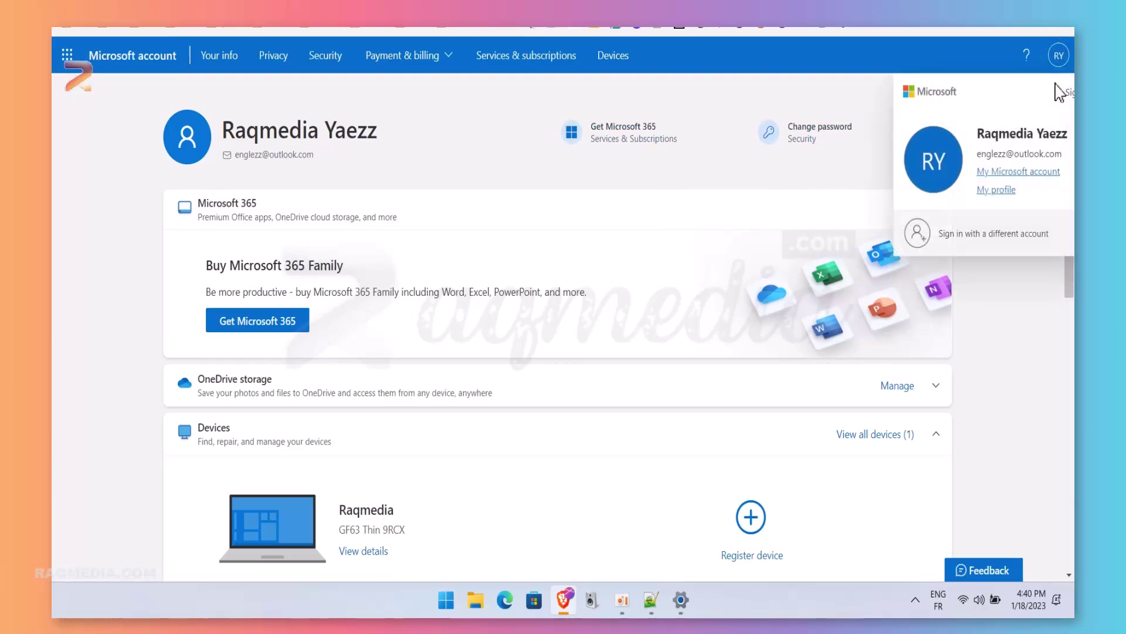
left_click(991, 172)
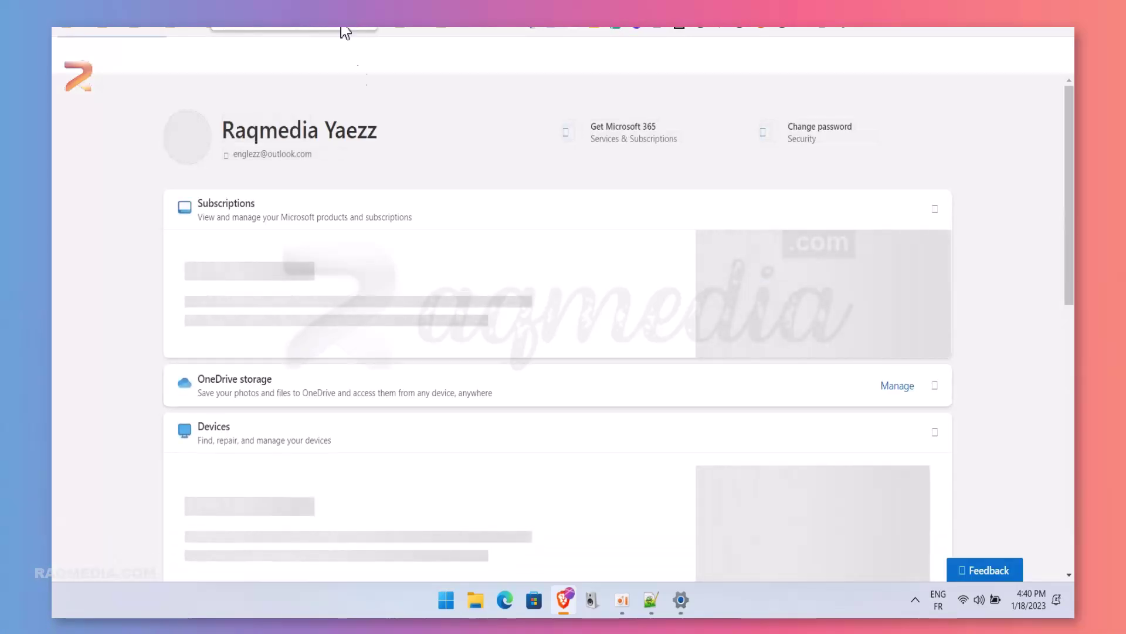
scroll(152, 390, "down", 1)
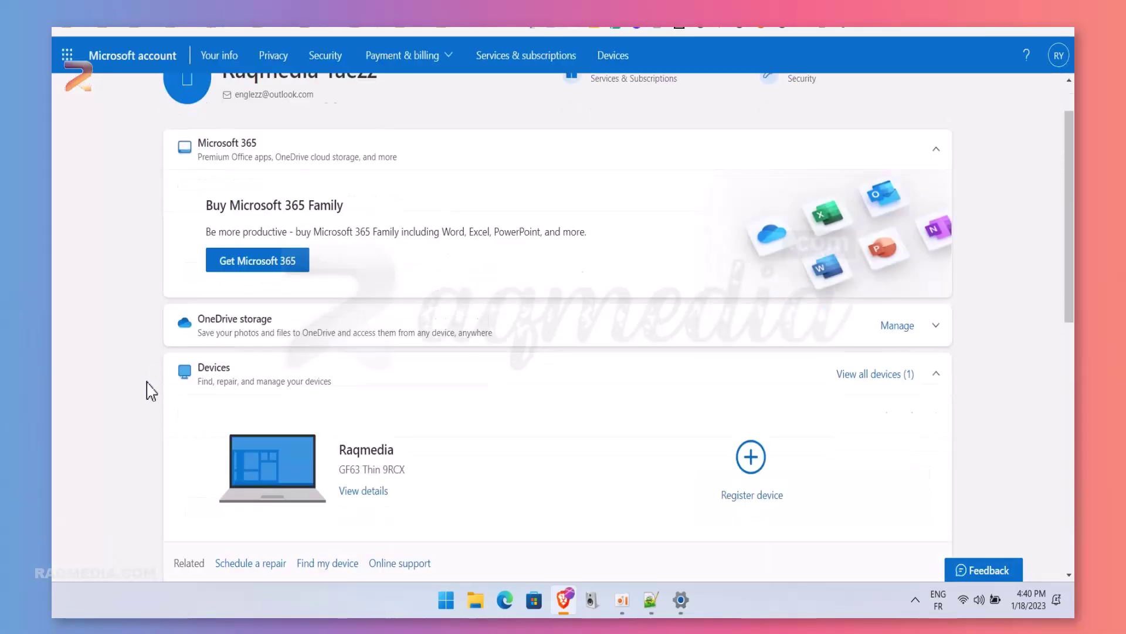
scroll(152, 390, "up", 1)
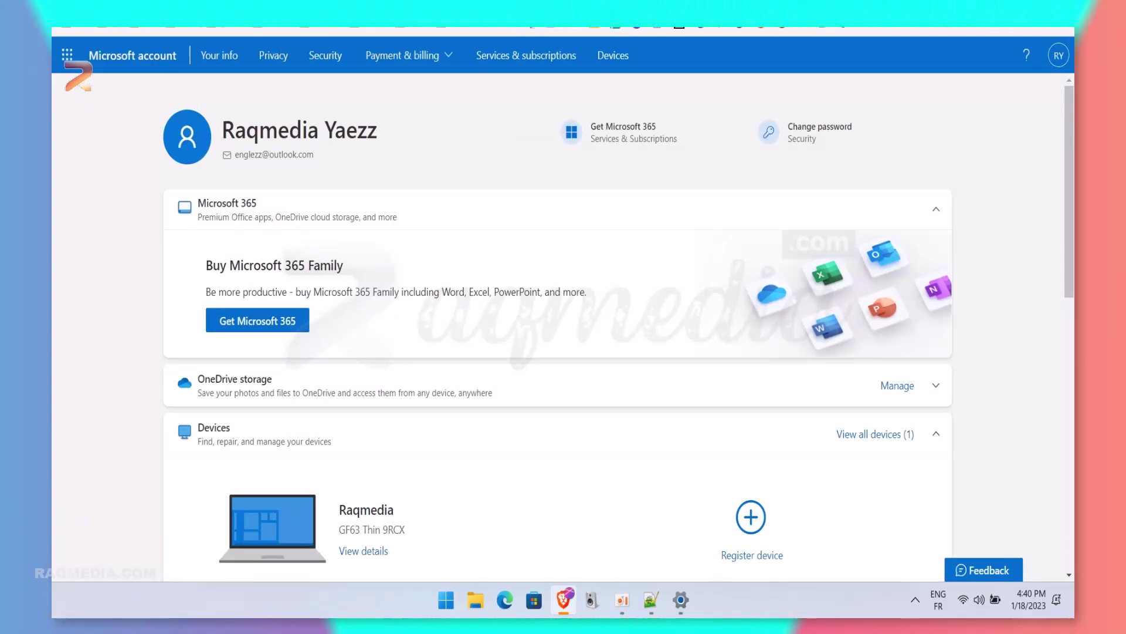
Step: Open the Edit name form on My profile and select the current first name to replace it
left_click(1056, 59)
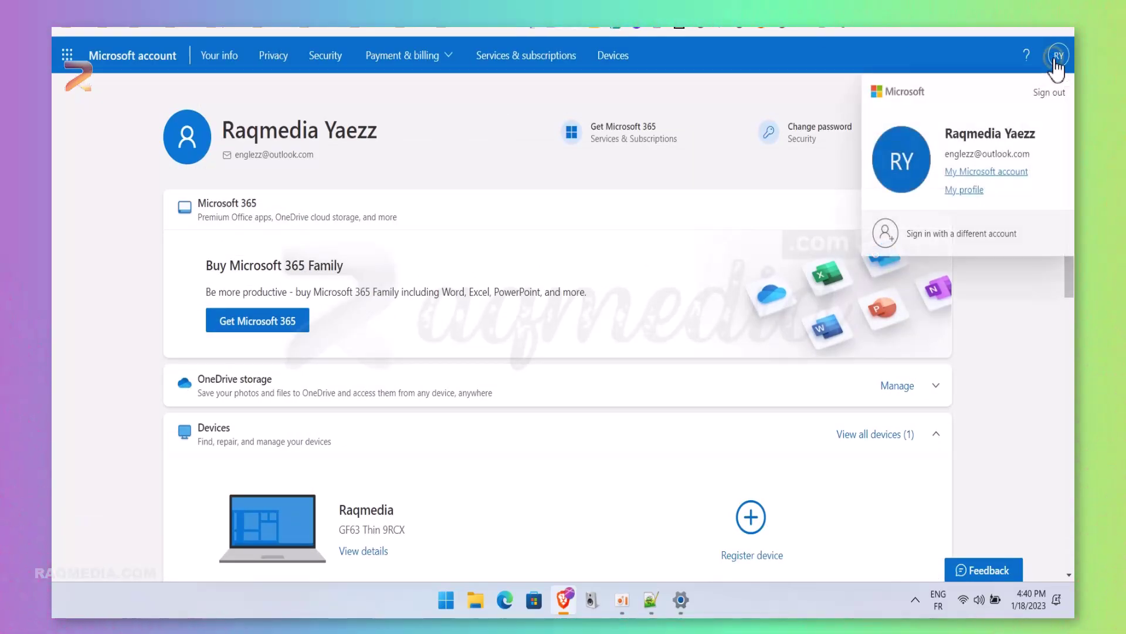
left_click(966, 191)
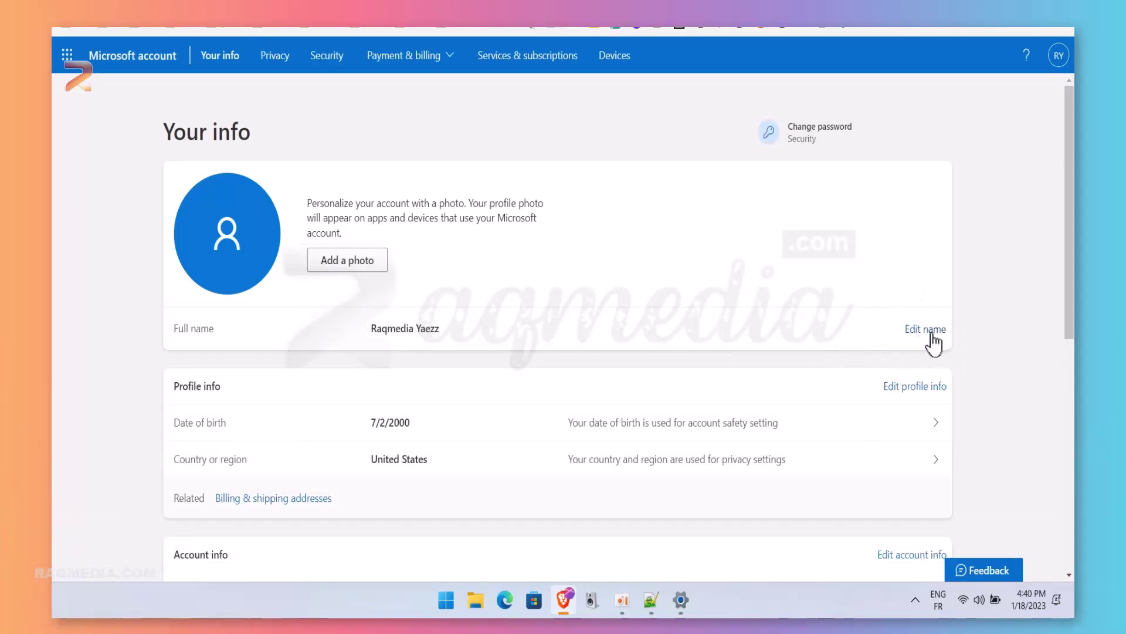
left_click(930, 332)
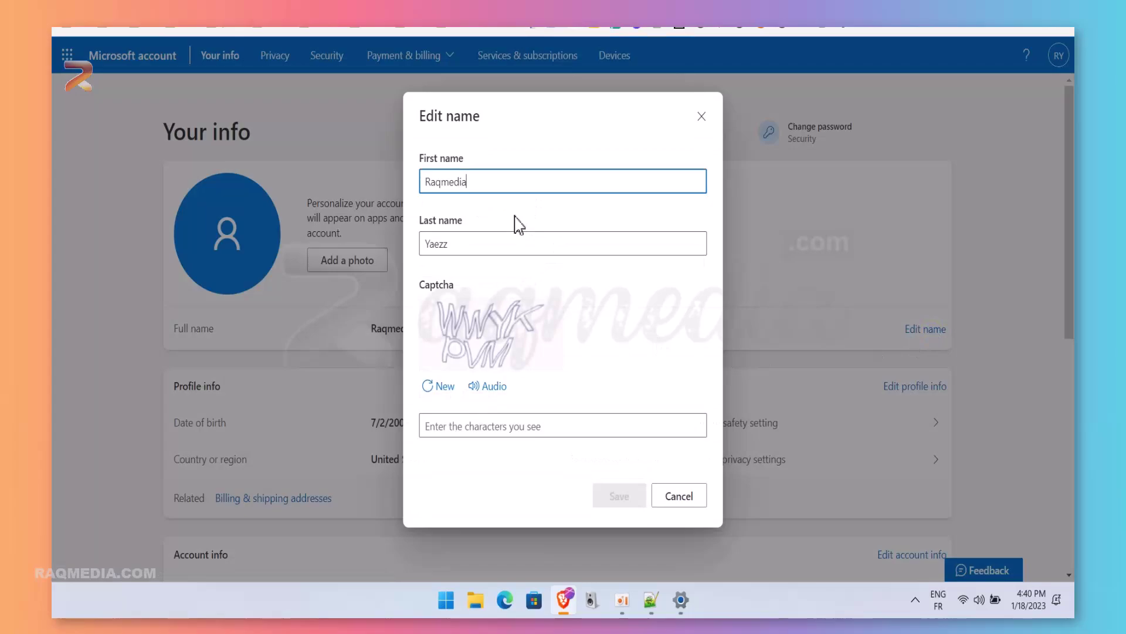
left_click(502, 182)
left_click_drag(492, 181, 415, 182)
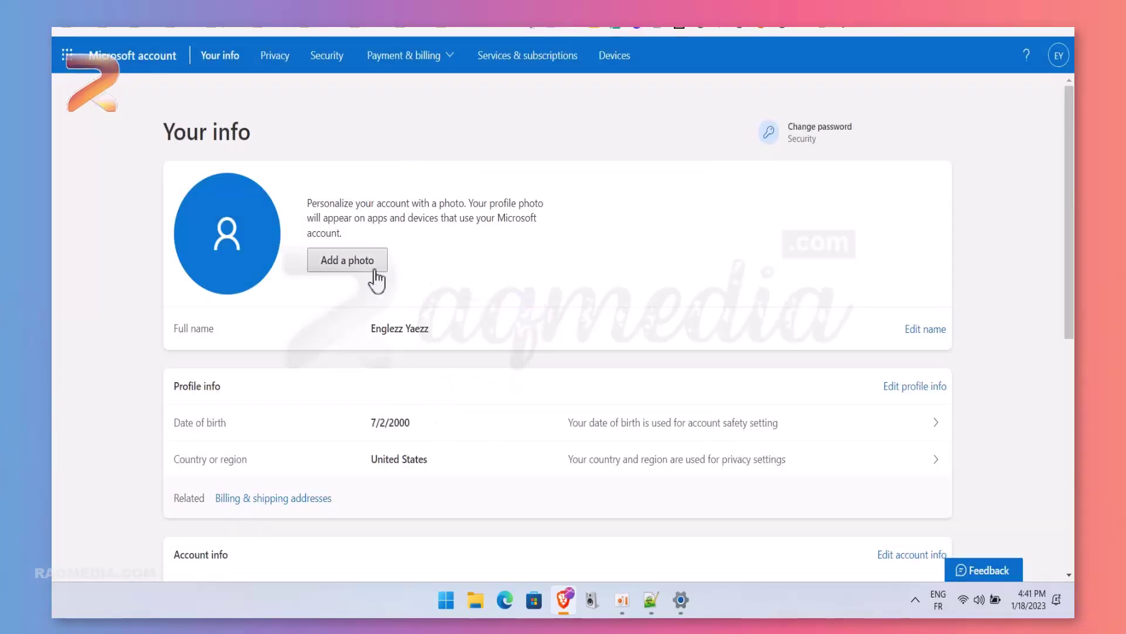
Step: Upload a portrait image as the profile photo, centre it in the crop circle, and save
left_click(353, 262)
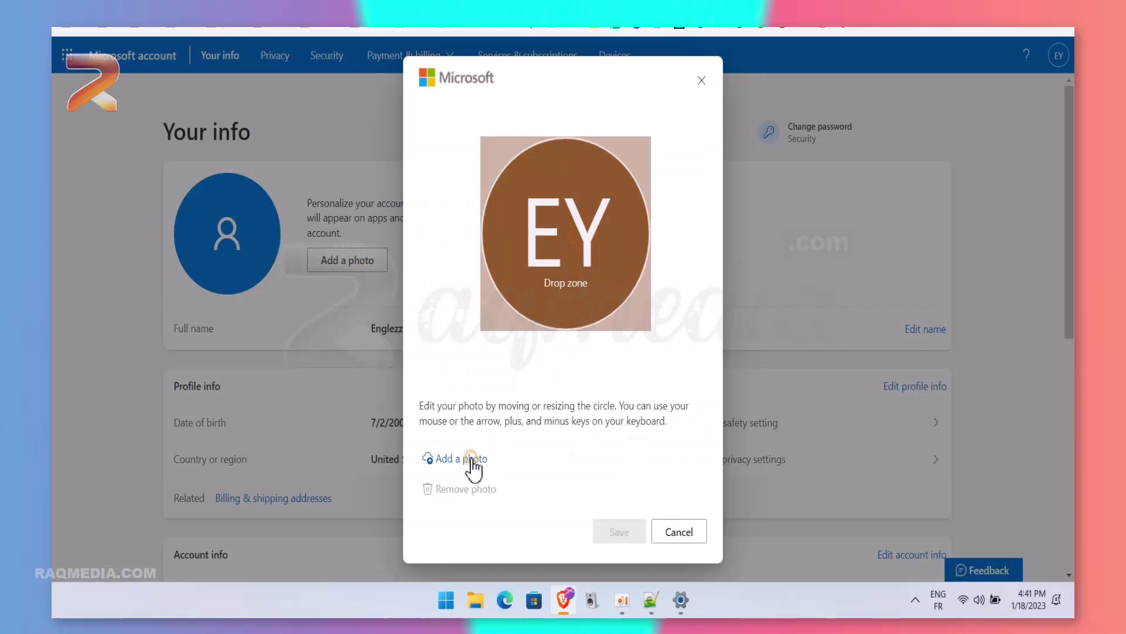
left_click(472, 459)
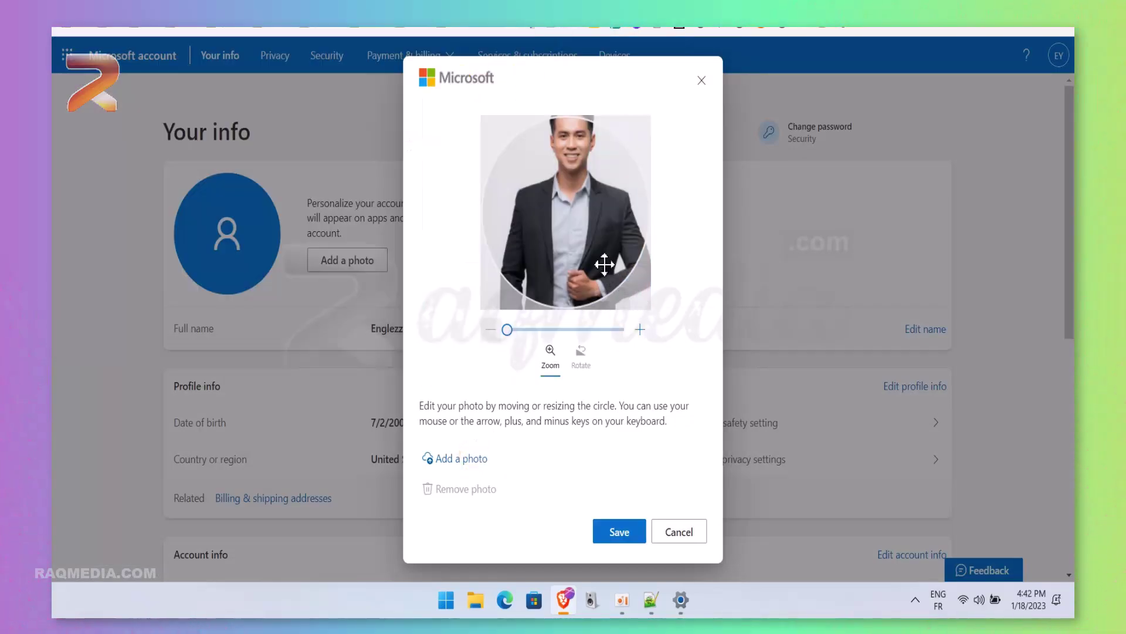
left_click_drag(595, 176, 583, 271)
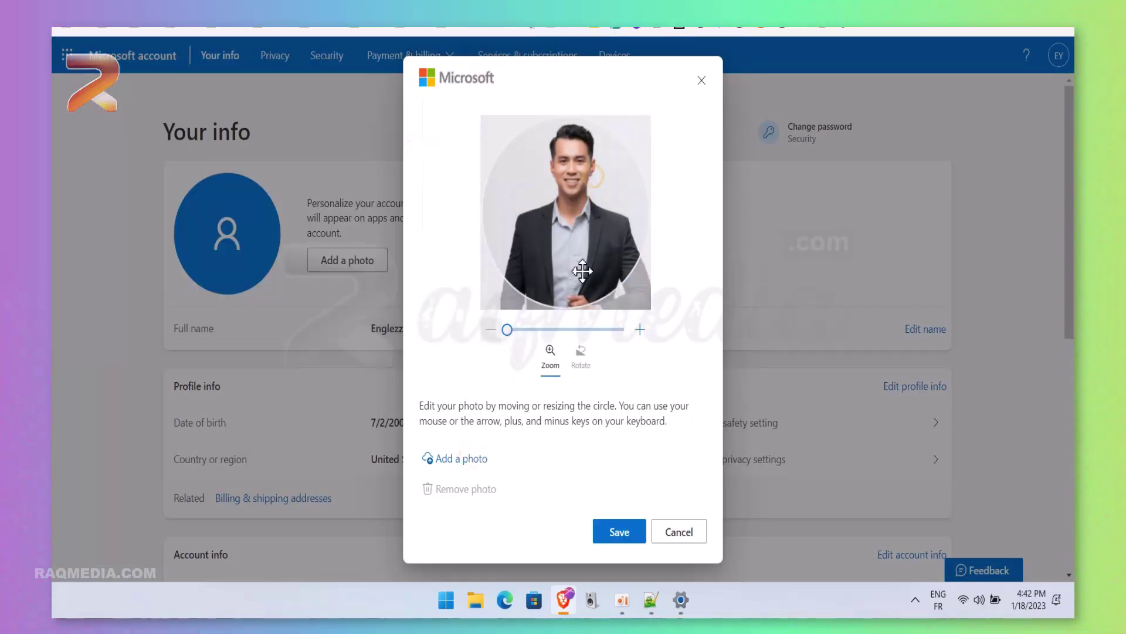
left_click(611, 535)
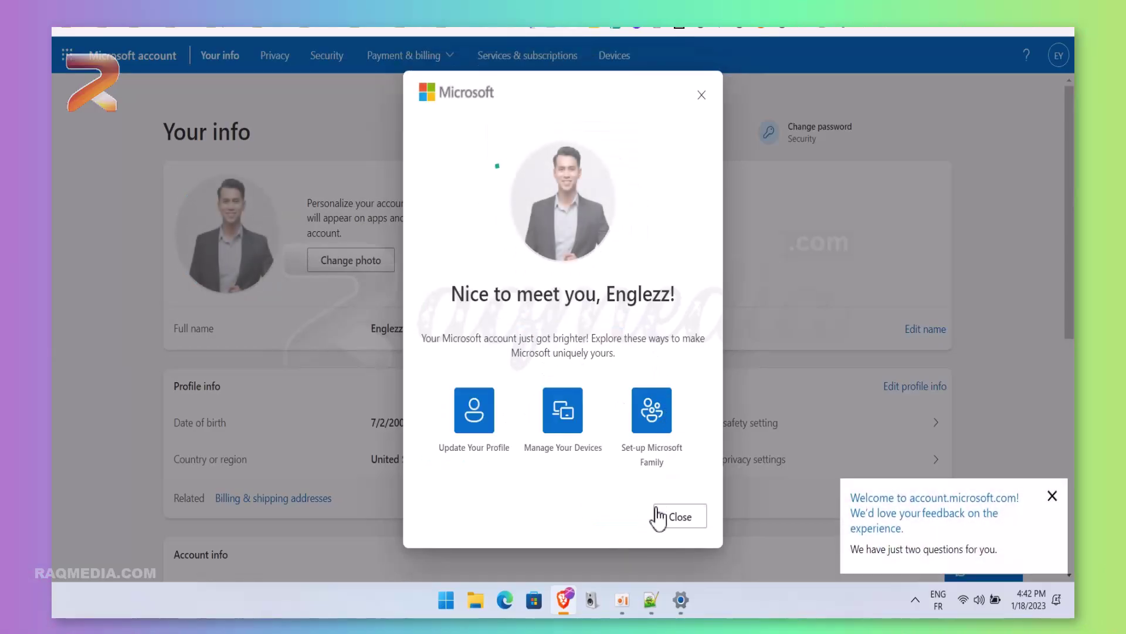
Step: Dismiss the welcome message and feedback prompt, then open the Start menu
left_click(677, 519)
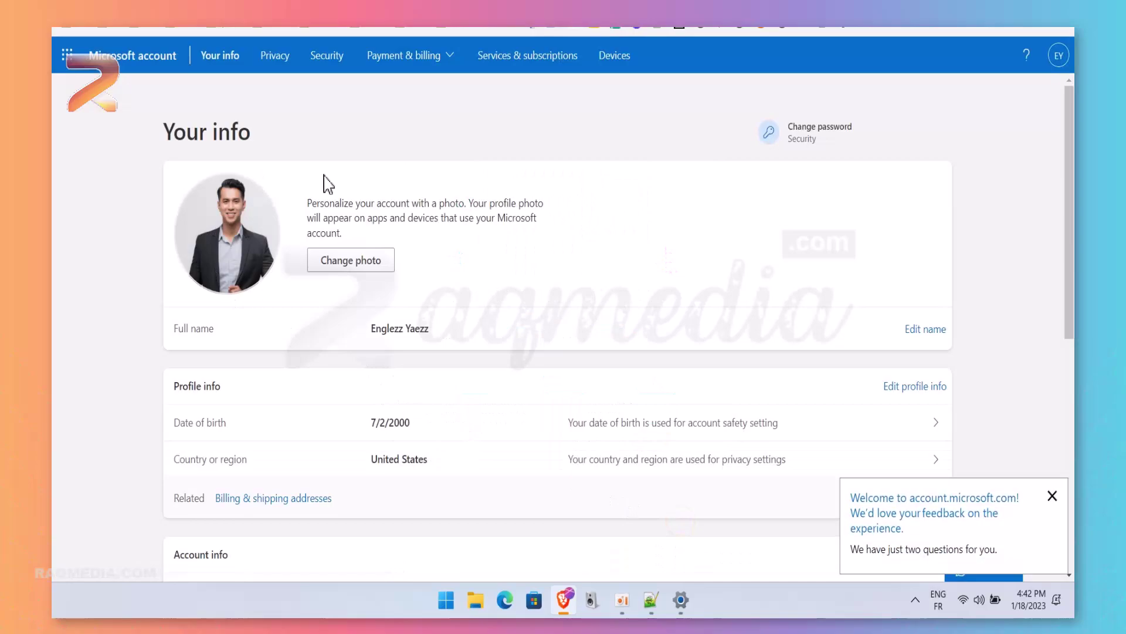
left_click(1053, 498)
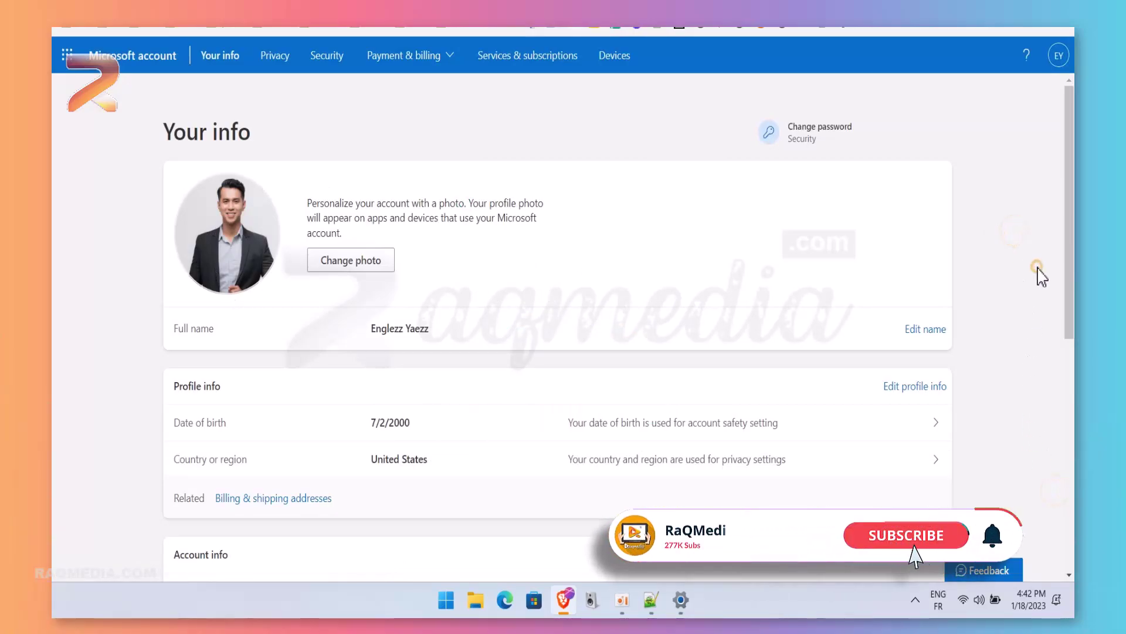
left_click(446, 600)
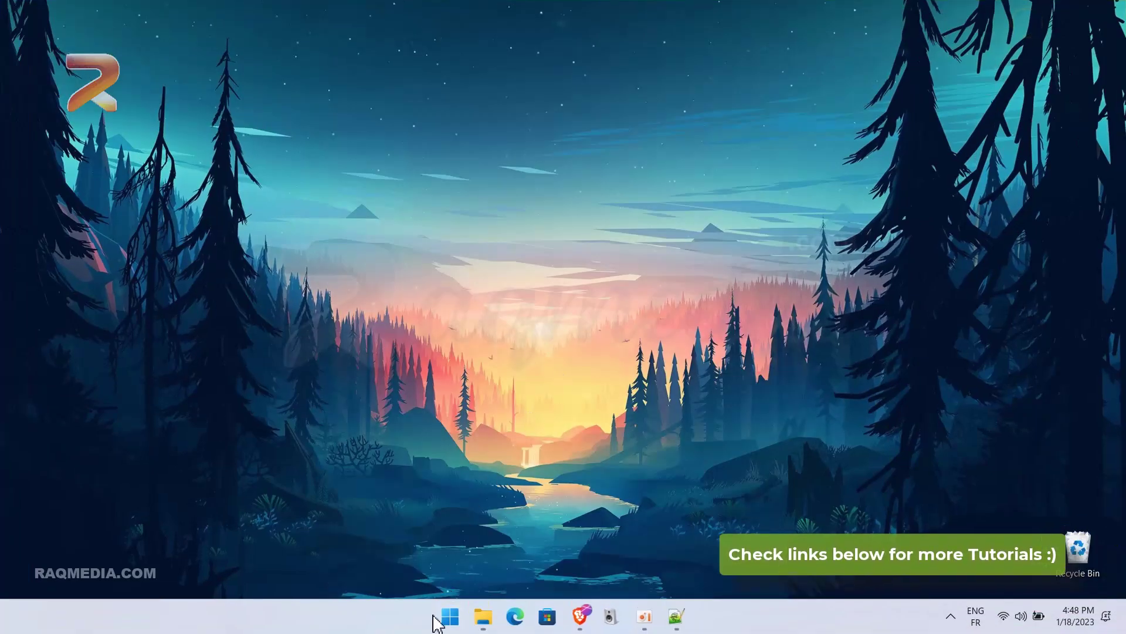
Step: Search Start for 'c' and launch Control Panel again
left_click(451, 617)
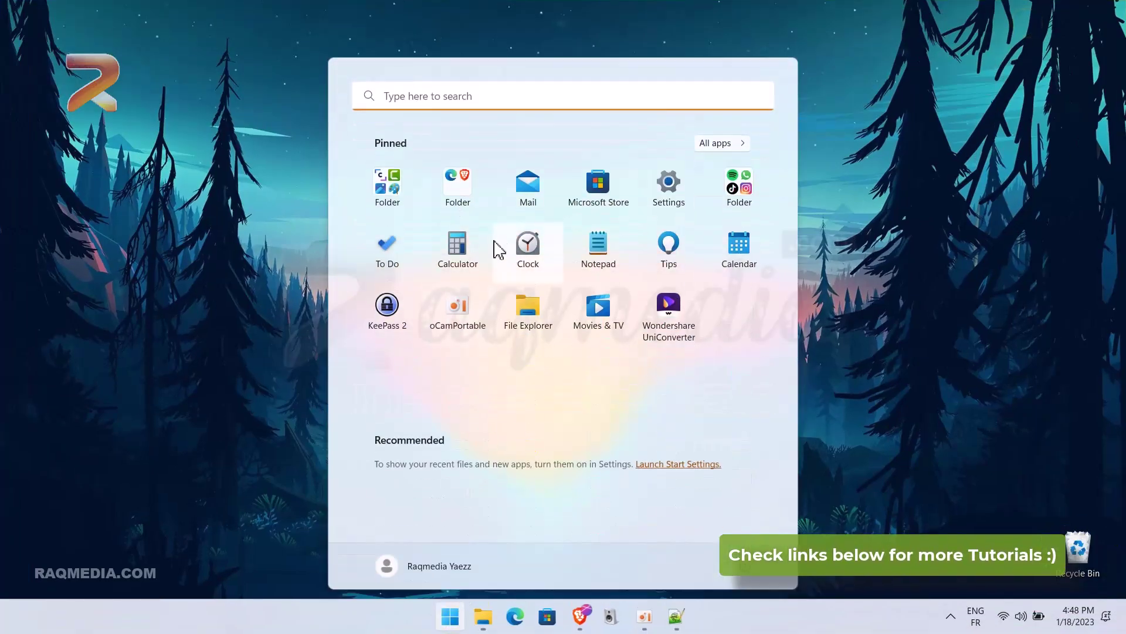
left_click(482, 104)
type("c")
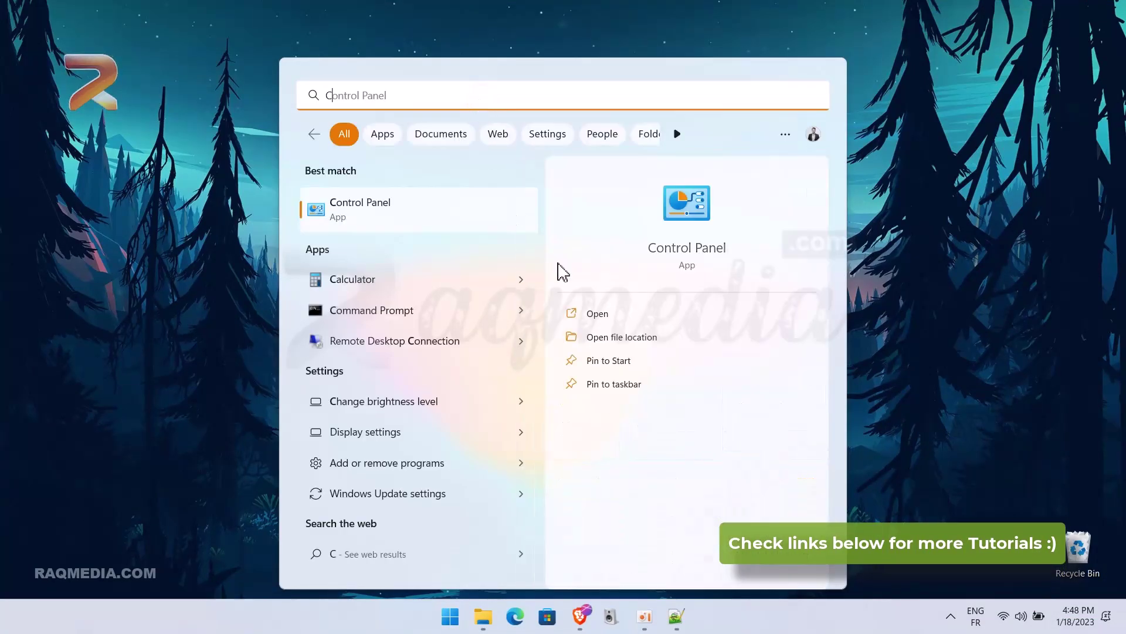
left_click(619, 316)
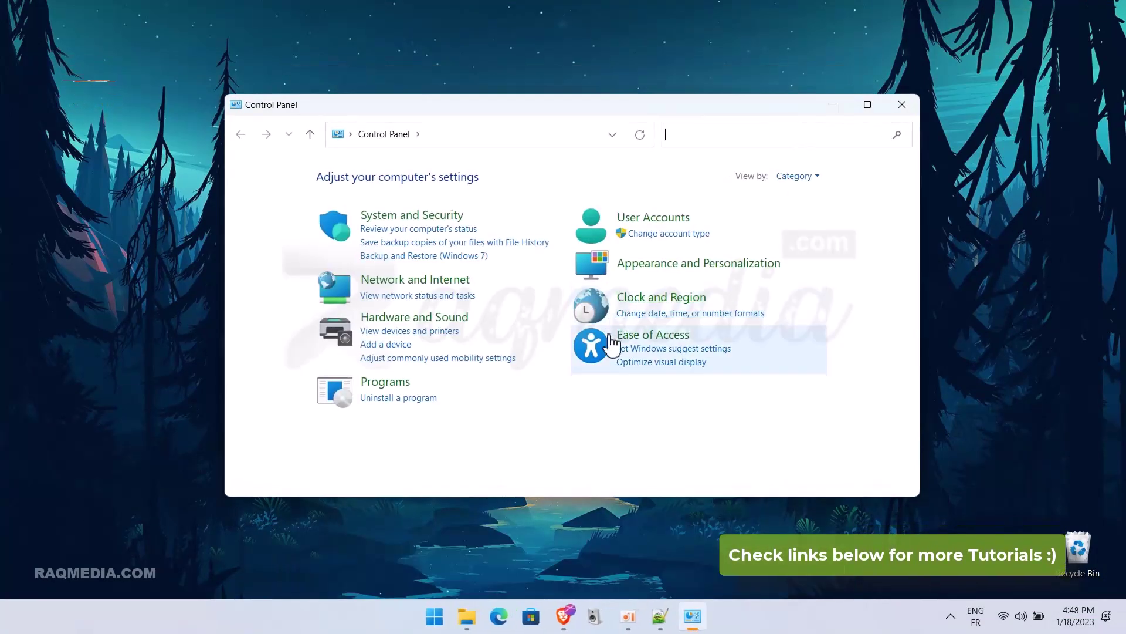
Step: List the PC's user accounts, view the renamed Microsoft account, and return to the list
left_click(669, 233)
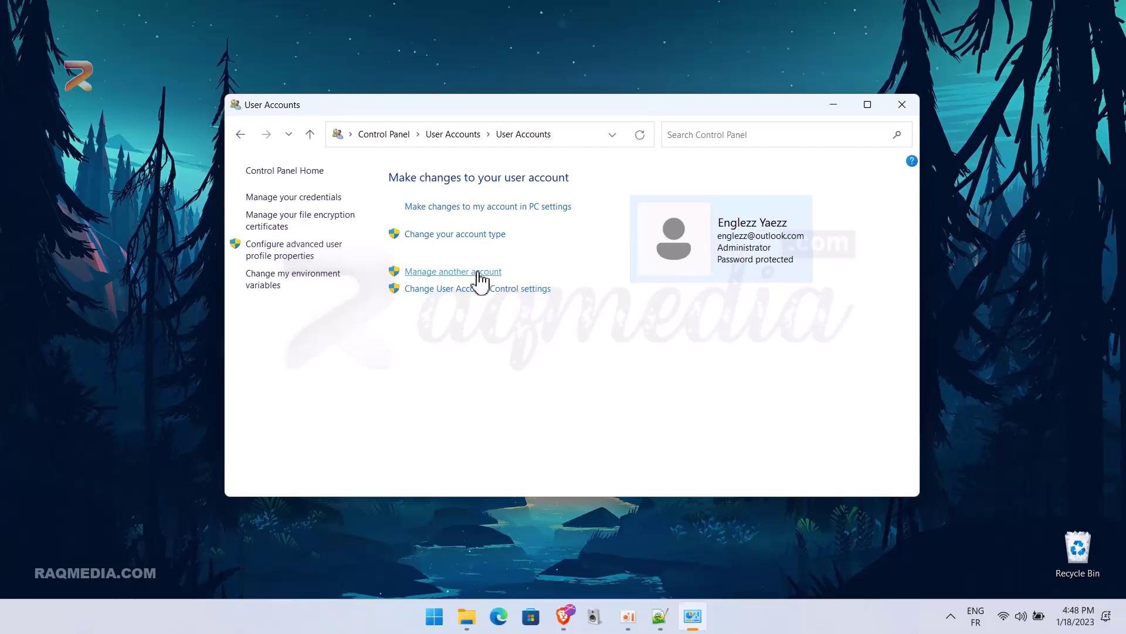
left_click(463, 272)
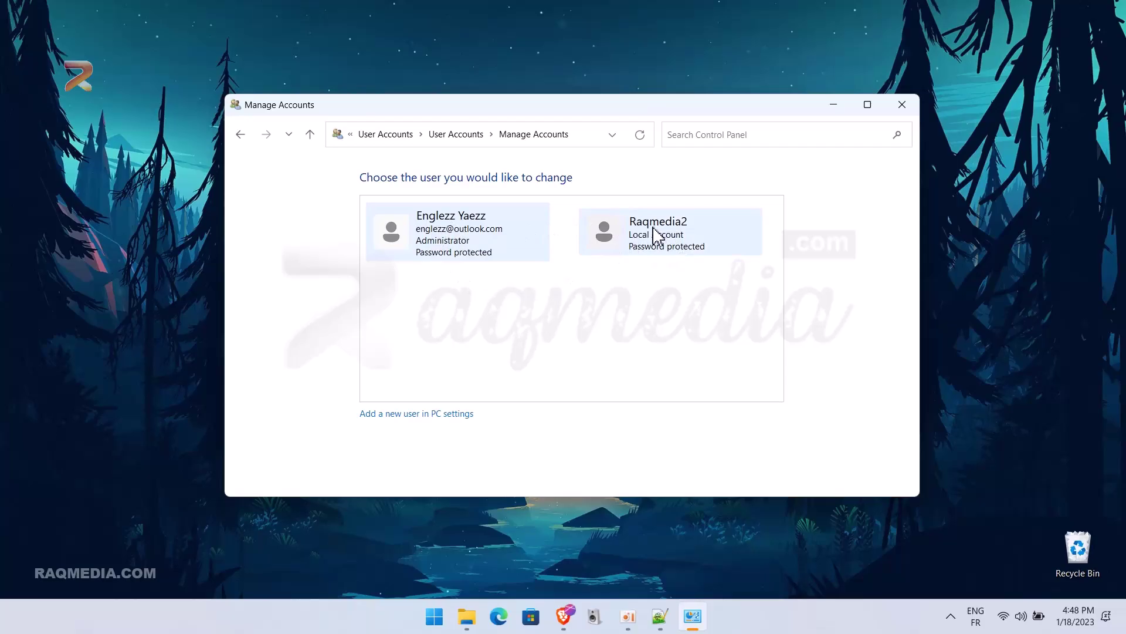
left_click(492, 249)
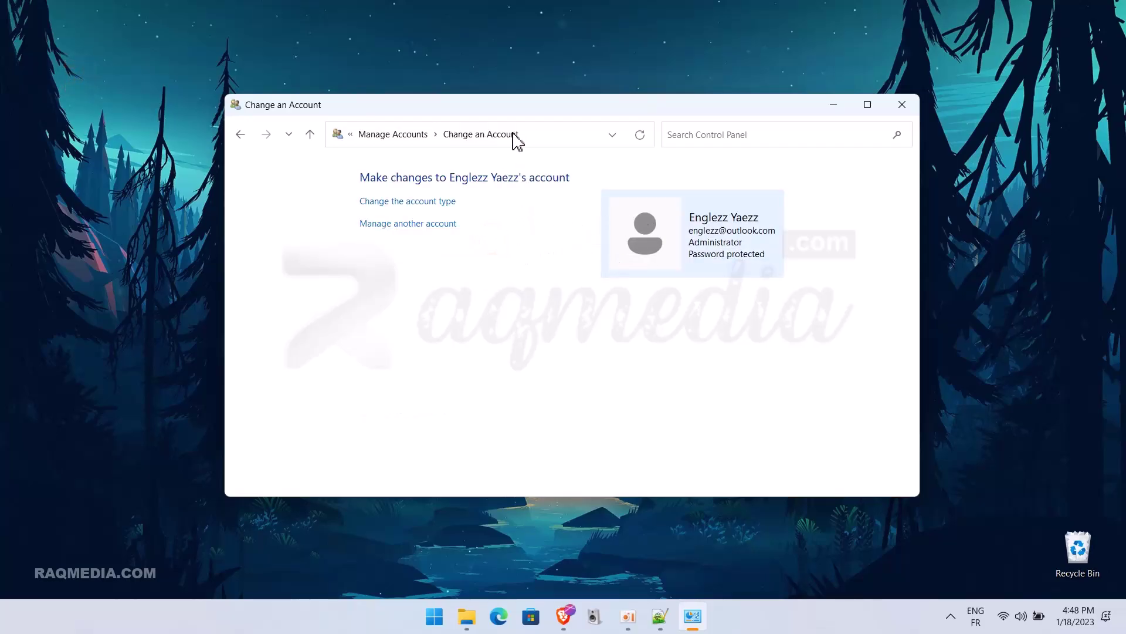
left_click(424, 140)
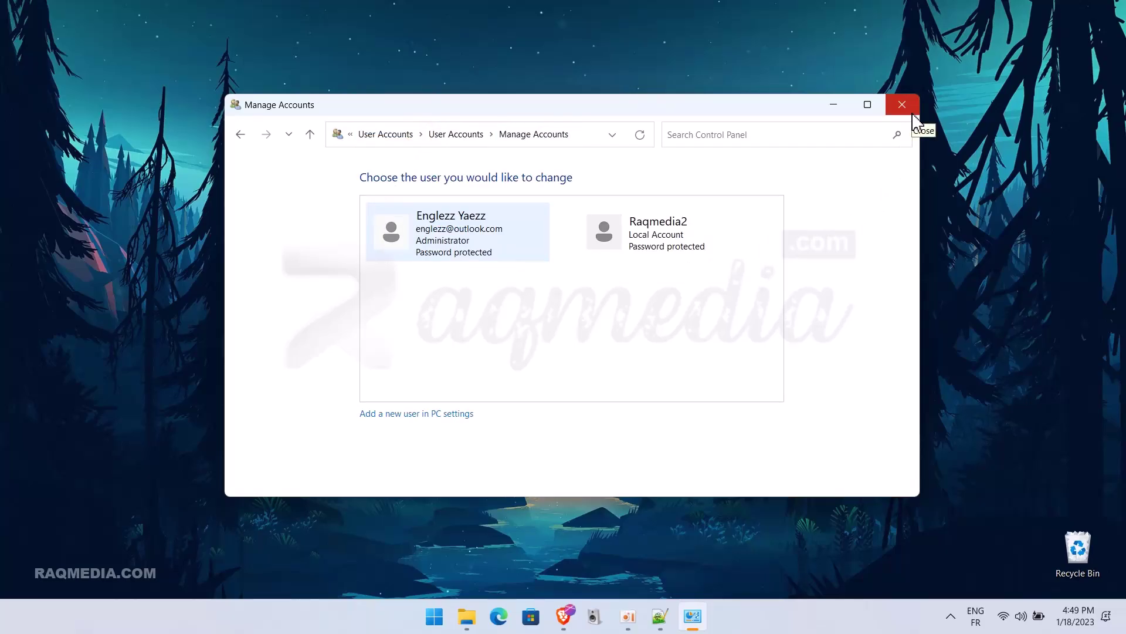
Step: Close Manage Accounts and open the Privacy & security page in Settings (Win+I)
left_click(913, 114)
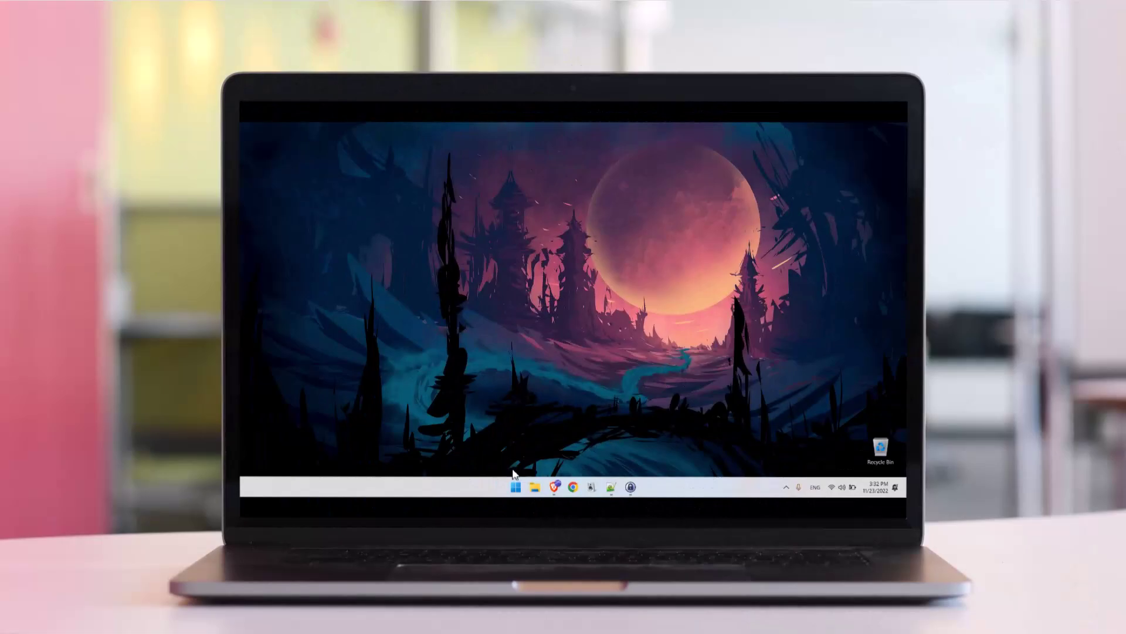
left_click(516, 487)
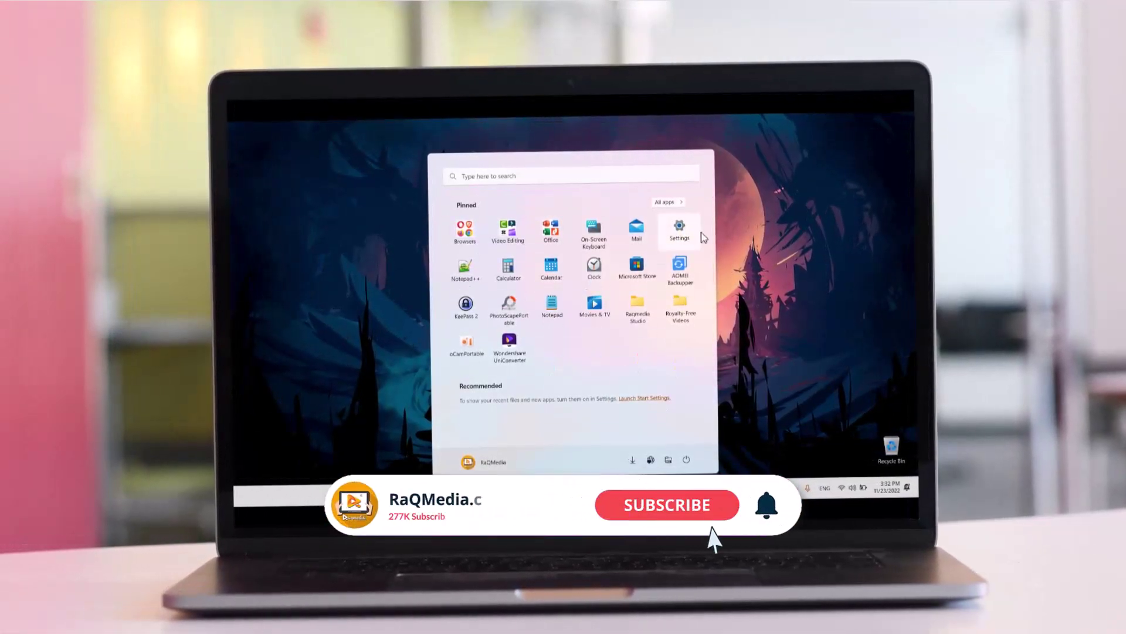
key("super+i")
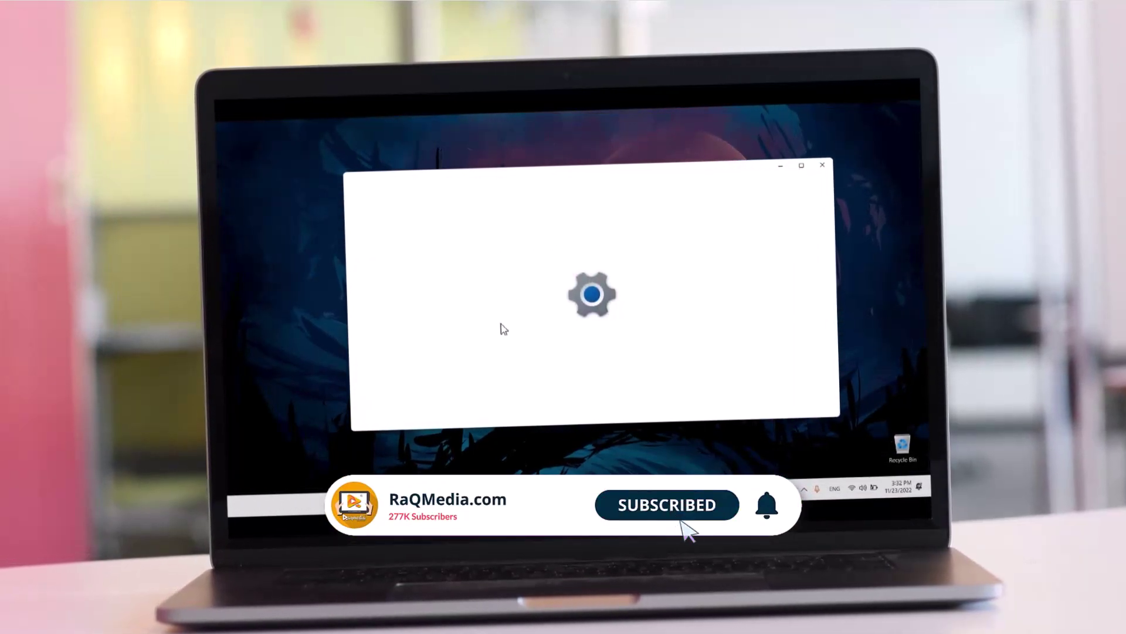
scroll(460, 340, "down", 2)
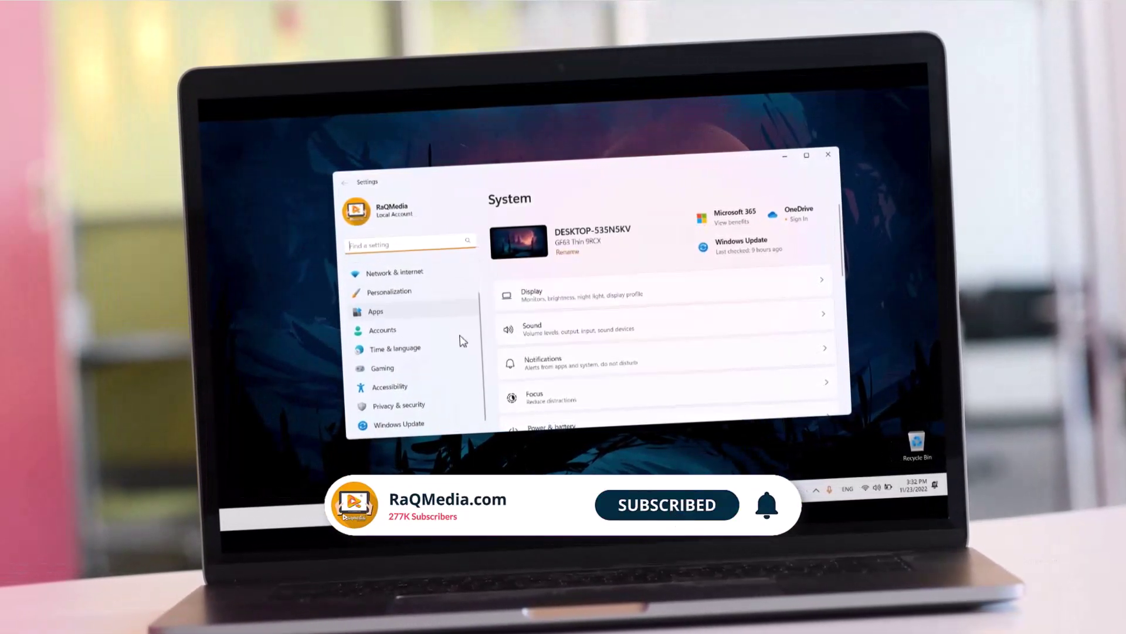
left_click(433, 410)
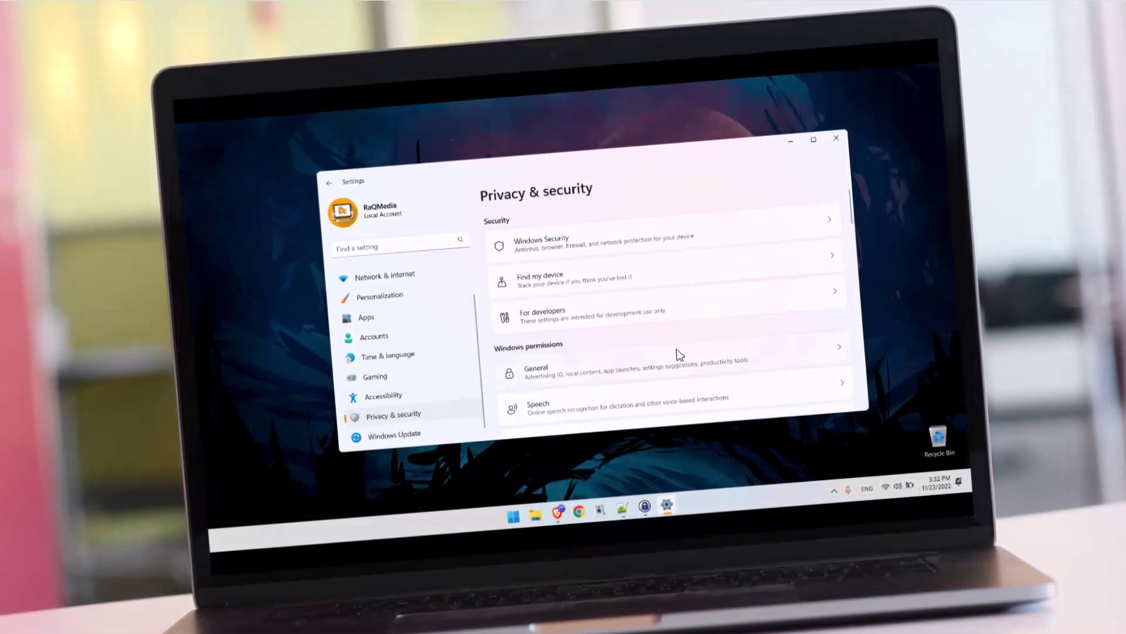